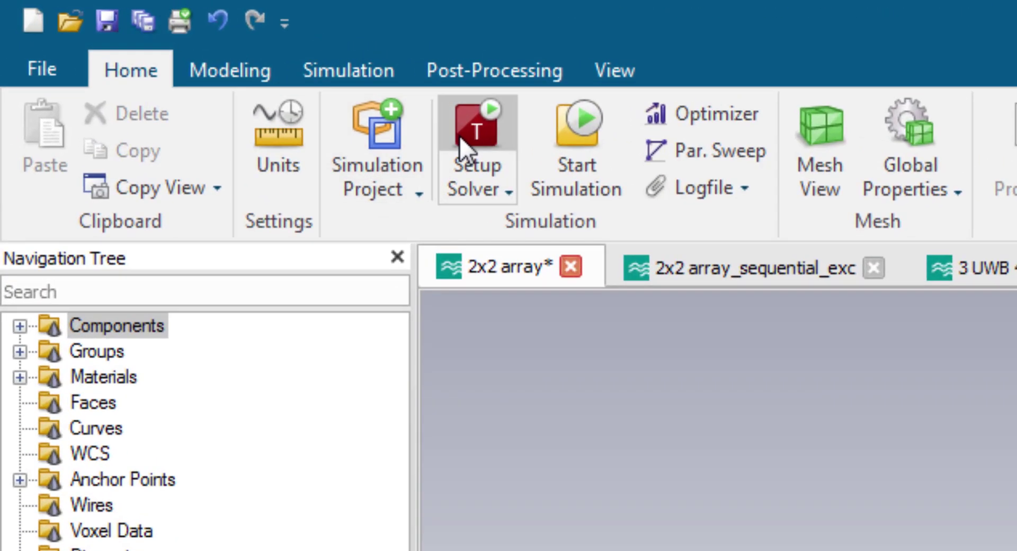
- Set the time domain solver's source type to Selection and the excitation type in its excitation list to Simultaneous
{"action": "left_click", "coordinate": [313, 101]}
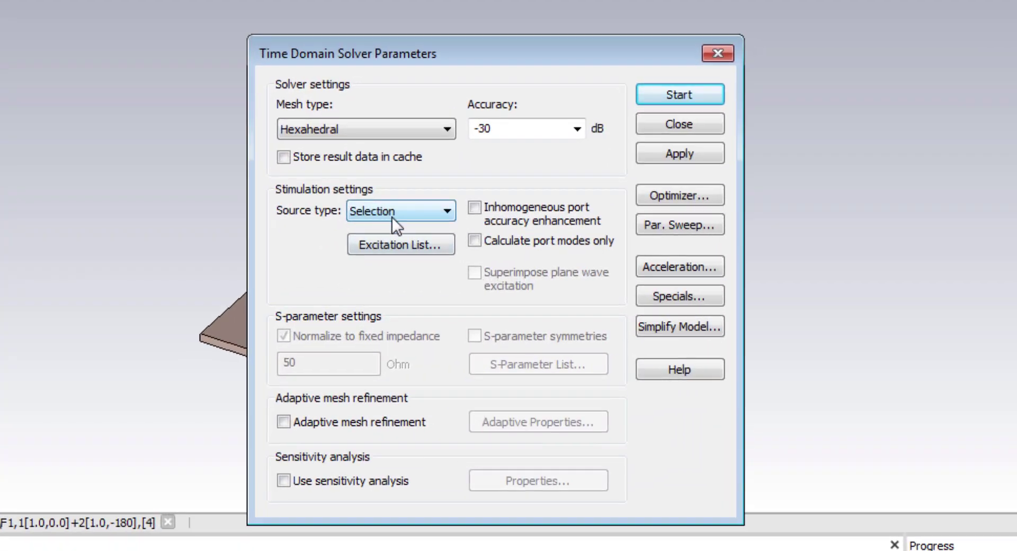
{"action": "left_click", "coordinate": [490, 264]}
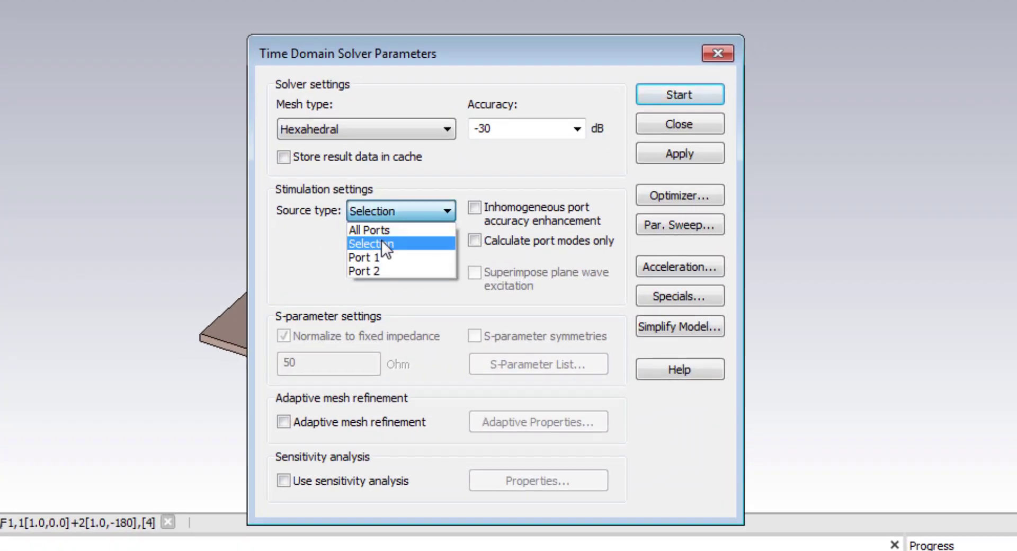
{"action": "left_click", "coordinate": [381, 243]}
{"action": "left_click", "coordinate": [411, 244]}
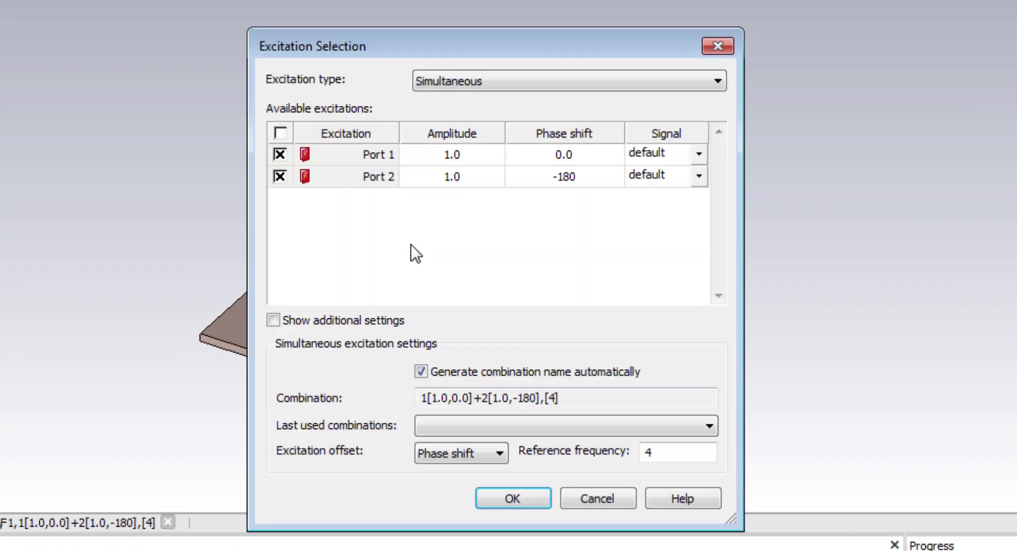
{"action": "left_click", "coordinate": [510, 79]}
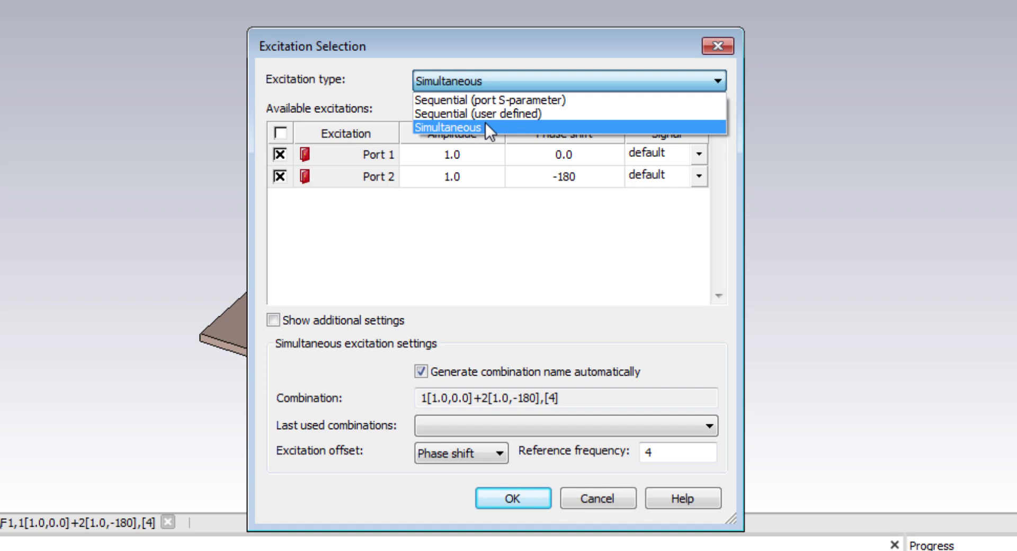
{"action": "left_click", "coordinate": [488, 127]}
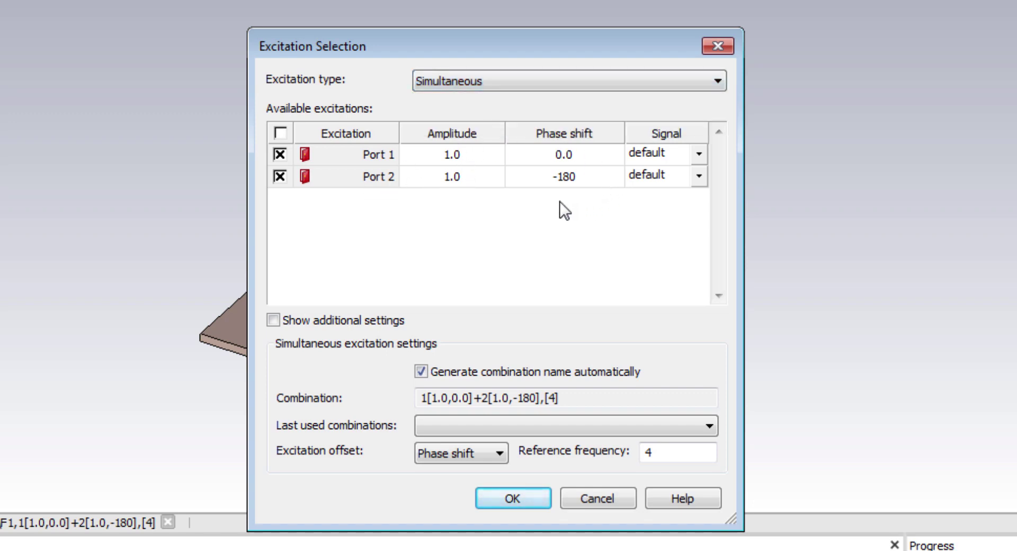
- Check both ports' amplitude and phase shift, then set the reference frequency to 4 and close the solver parameters
{"action": "mouse_move", "coordinate": [458, 154]}
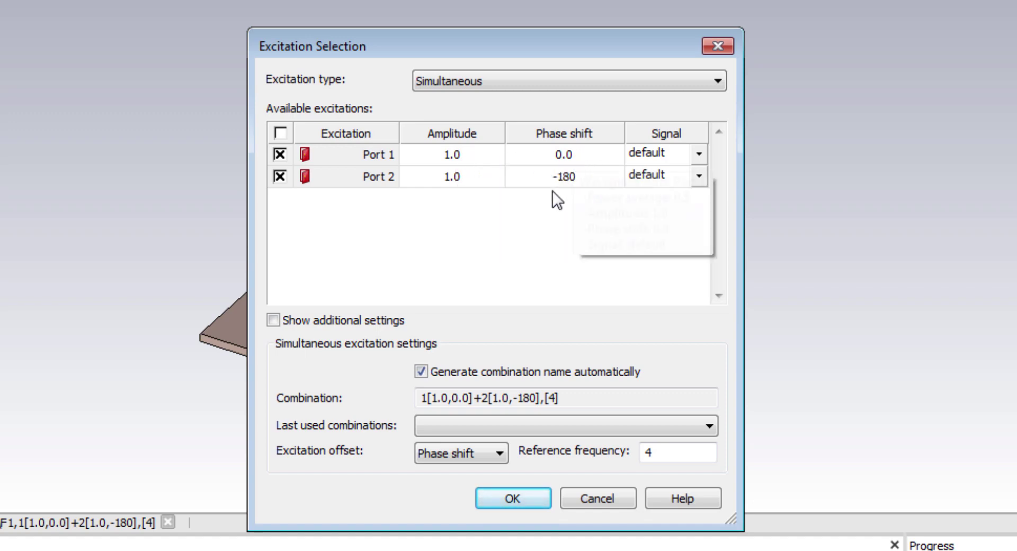
{"action": "mouse_move", "coordinate": [451, 186]}
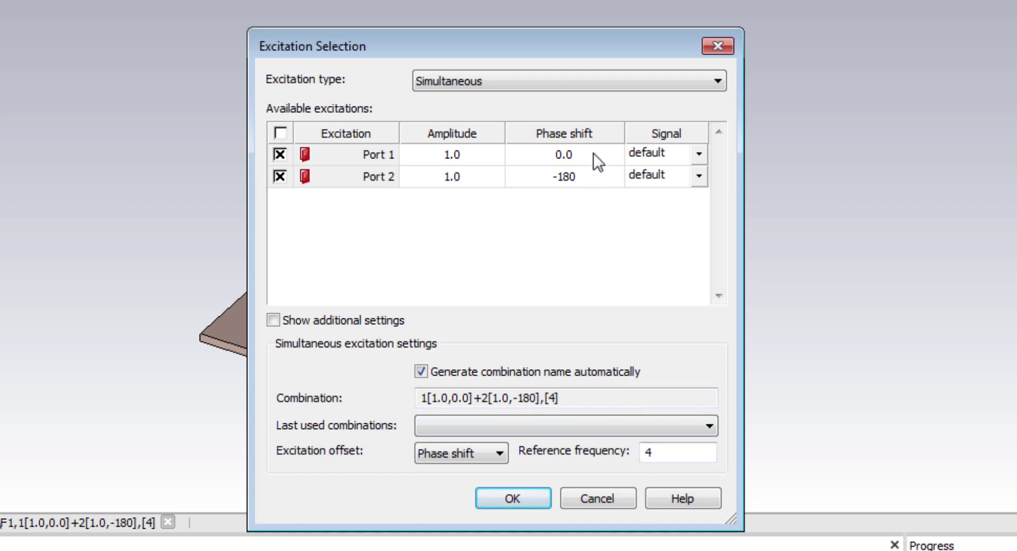
{"action": "mouse_move", "coordinate": [596, 159]}
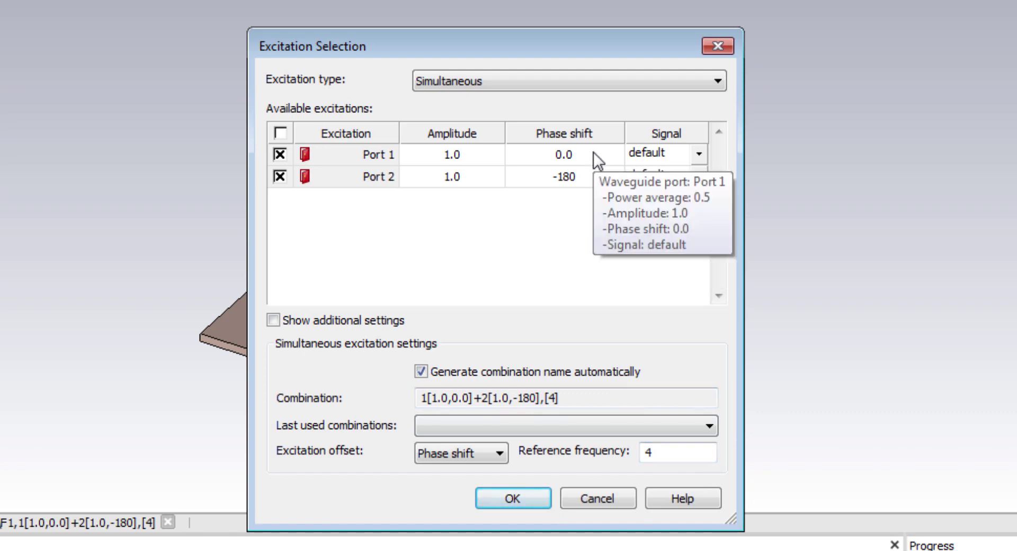
{"action": "double_click", "coordinate": [661, 453]}
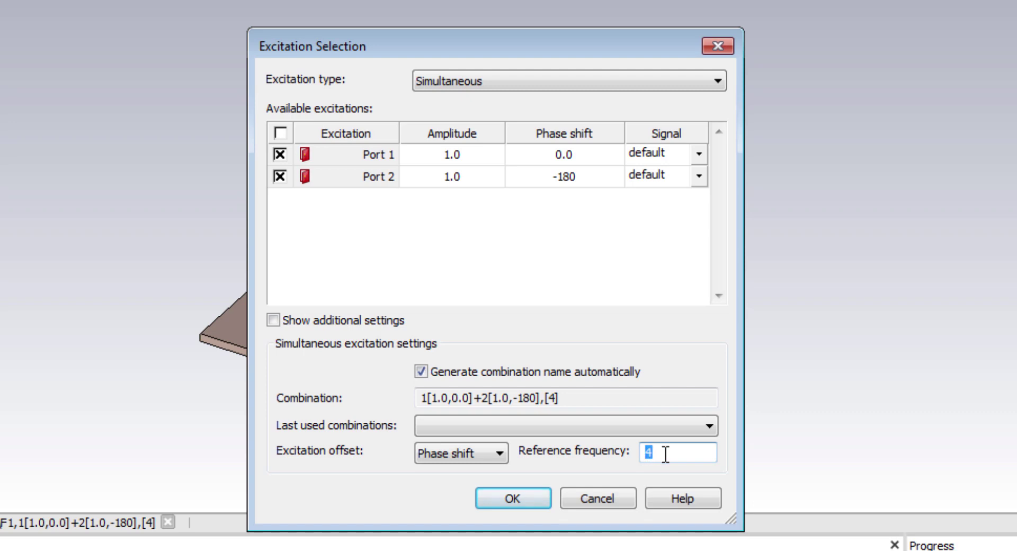
{"action": "type", "text": "4"}
{"action": "left_click", "coordinate": [533, 503]}
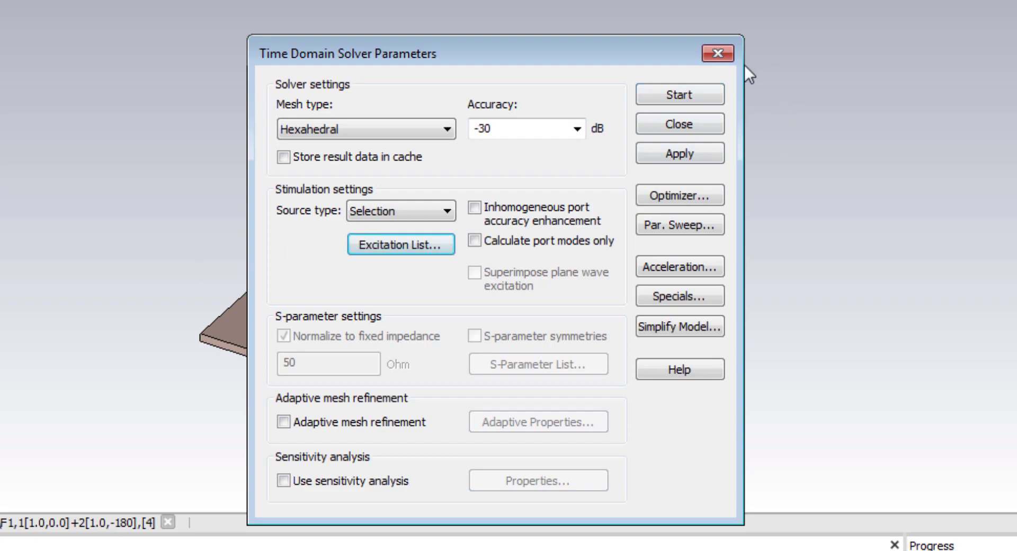
{"action": "left_click", "coordinate": [726, 52]}
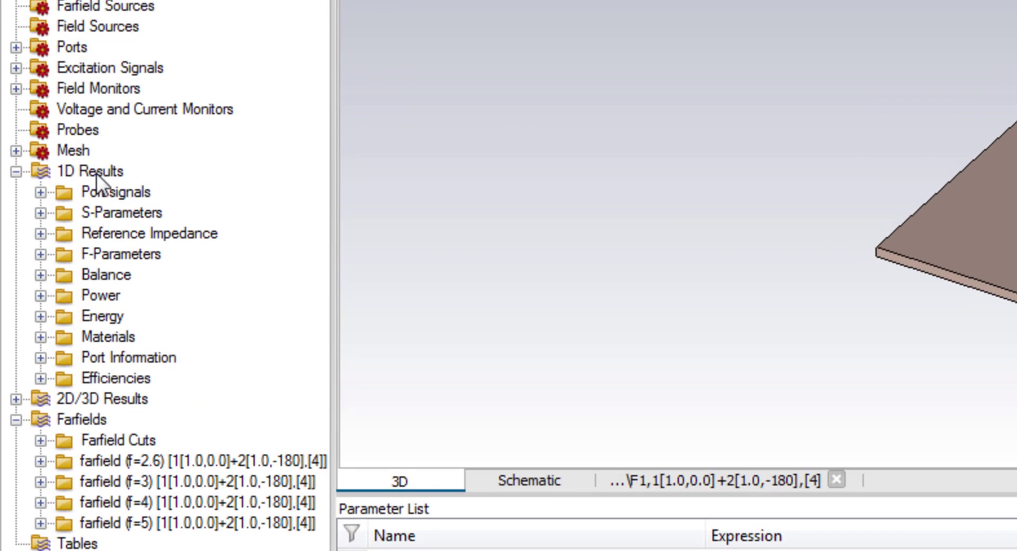
- Plot the F-Parameters from the 1D results and compare them with the S-Parameters of the simultaneous excitation
{"action": "left_click", "coordinate": [30, 277]}
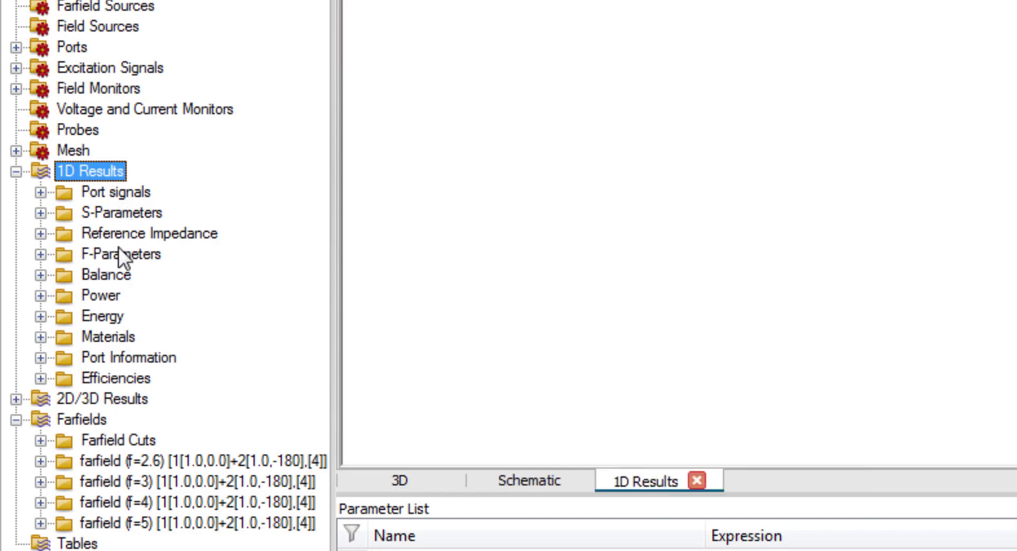
{"action": "left_click", "coordinate": [118, 256]}
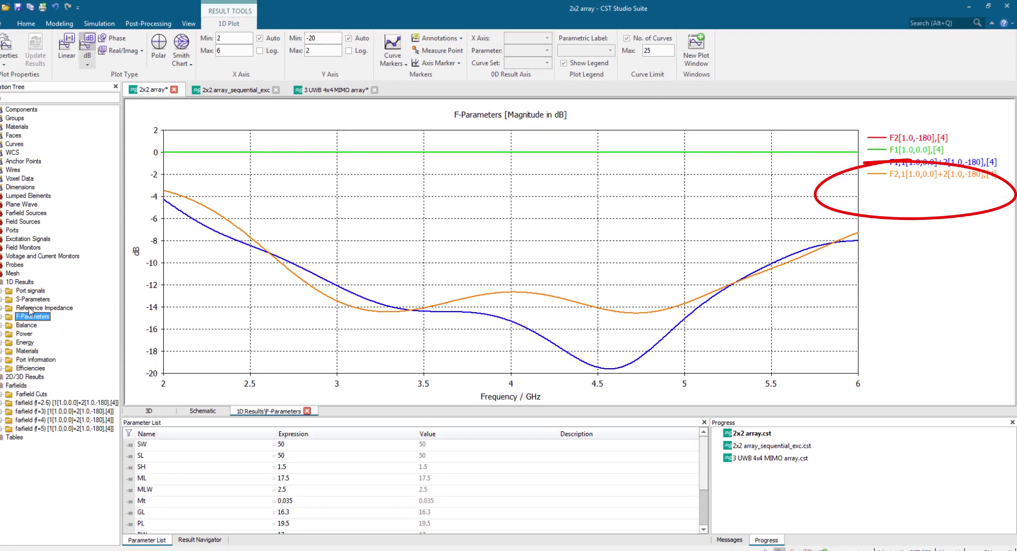
{"action": "left_click", "coordinate": [29, 301]}
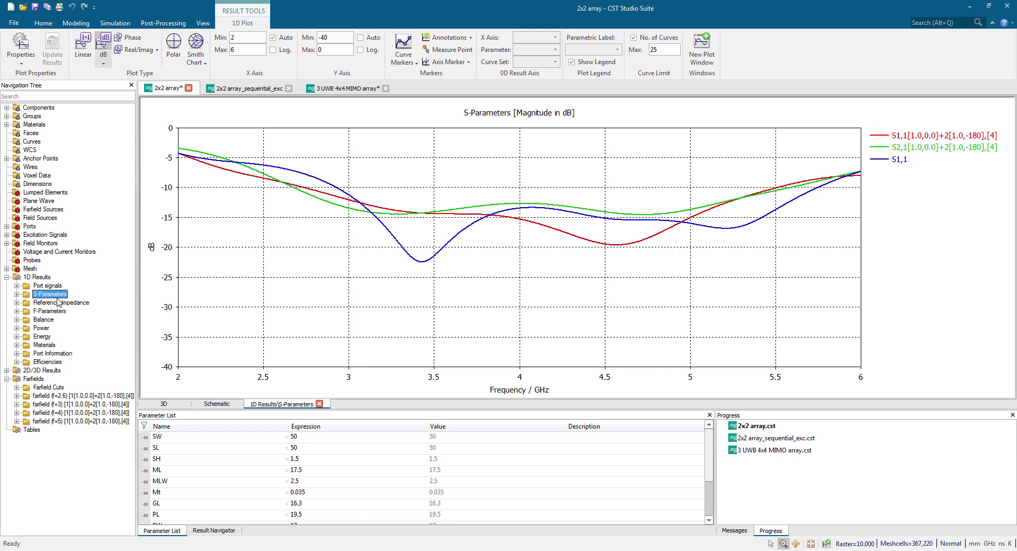
{"action": "left_click", "coordinate": [50, 313]}
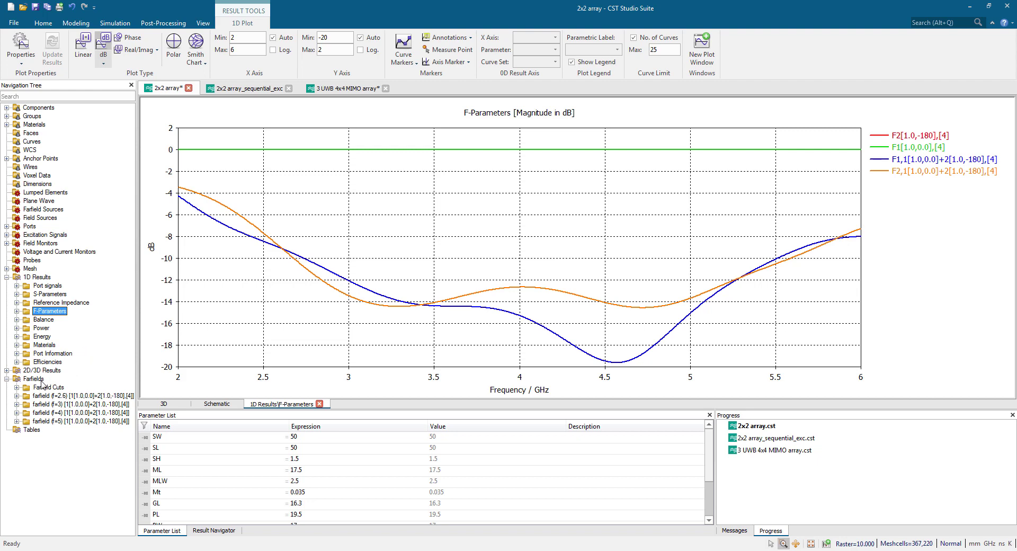
- Examine the combined 4 GHz farfield of the 2x2 array alongside the antenna geometry
{"action": "left_click", "coordinate": [55, 413]}
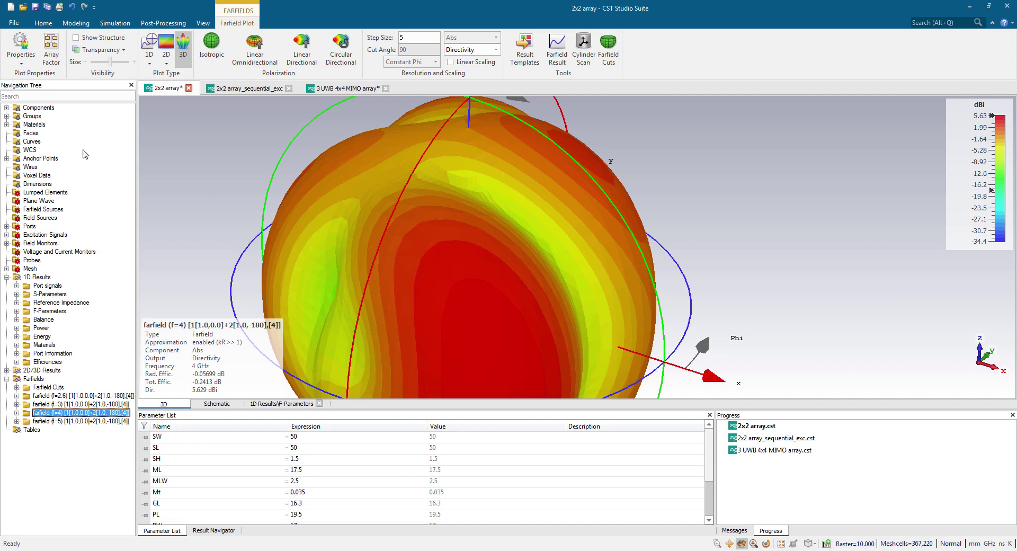
{"action": "left_click", "coordinate": [35, 109]}
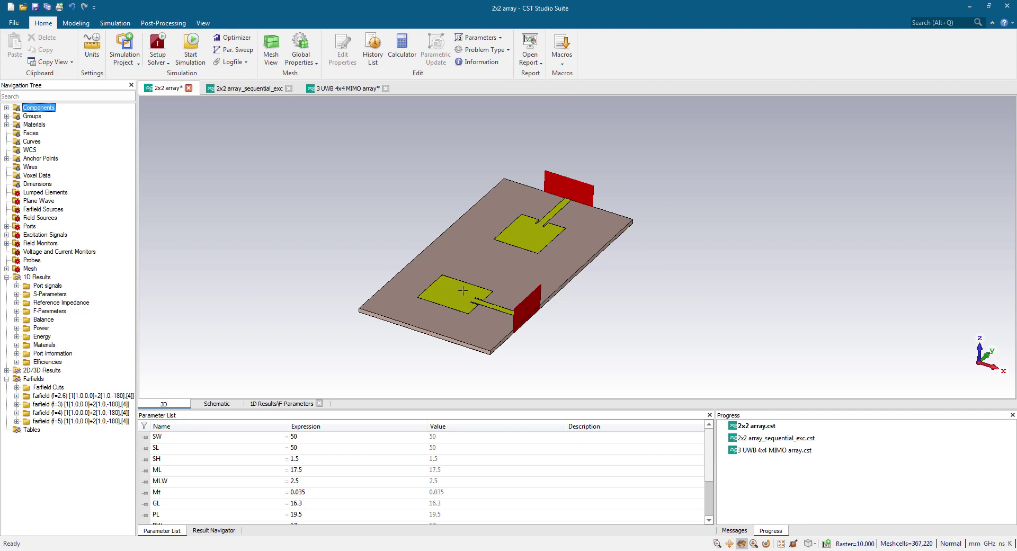
{"action": "left_click", "coordinate": [121, 412]}
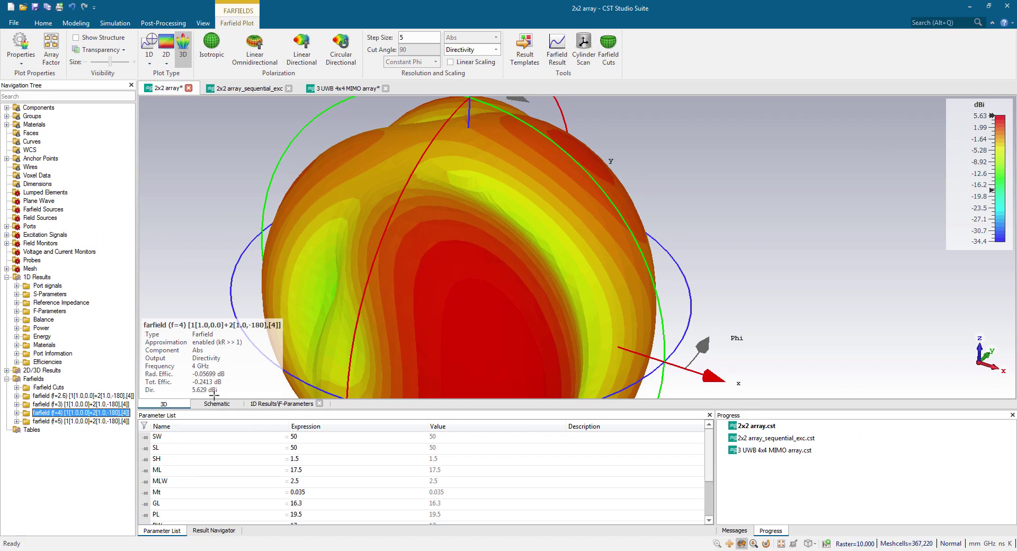
- Switch to the 2x2 array_sequential_exc project and plot its S-Parameters
{"action": "left_click", "coordinate": [250, 88]}
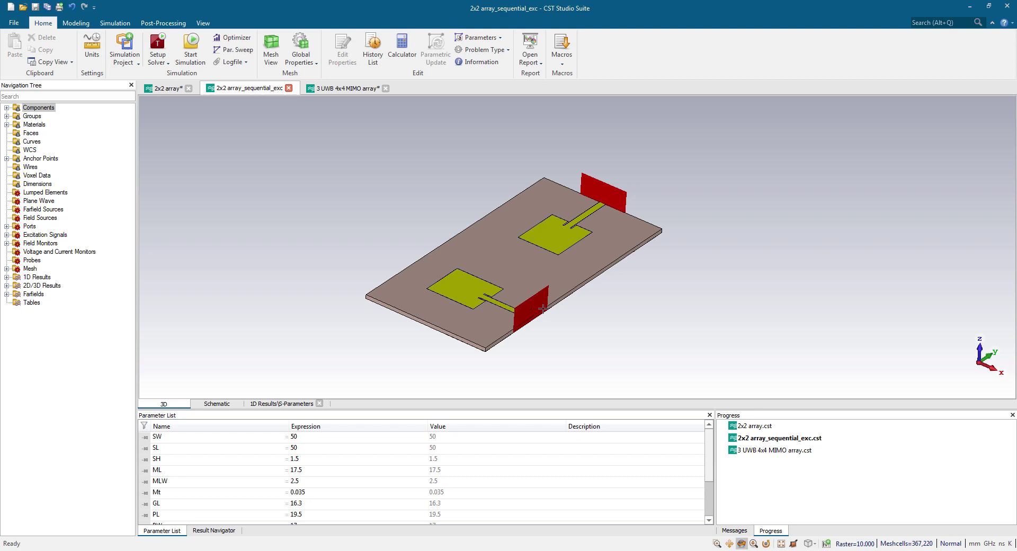
{"action": "left_click", "coordinate": [6, 277]}
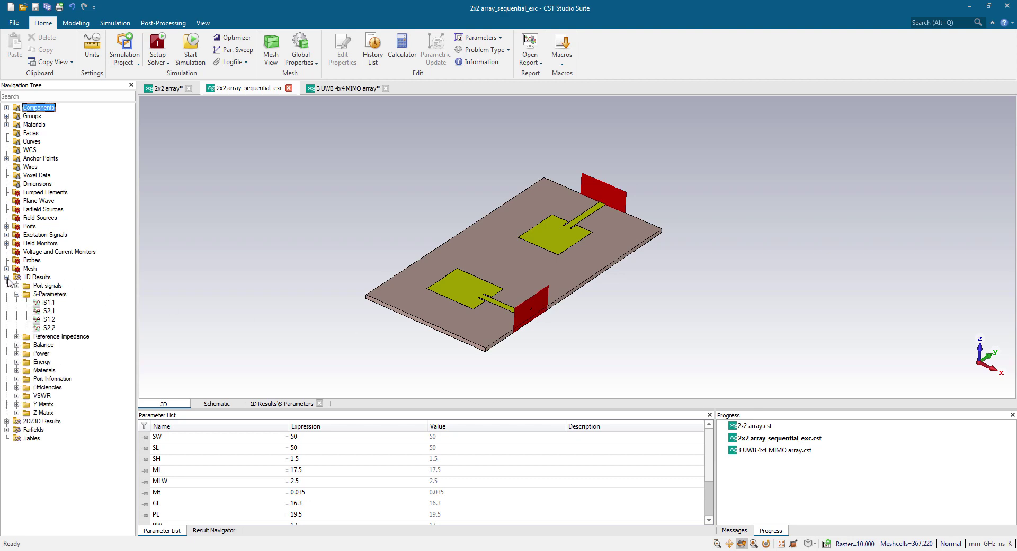
{"action": "left_click", "coordinate": [50, 294]}
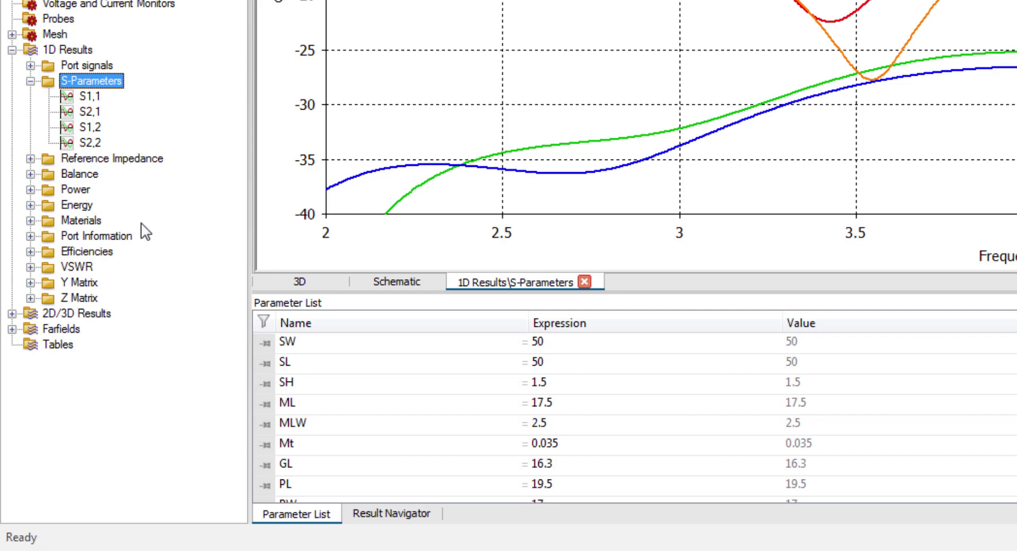
- Display the 4 GHz farfield of port 1 in the sequential project and return to the antenna model
{"action": "left_click", "coordinate": [12, 329]}
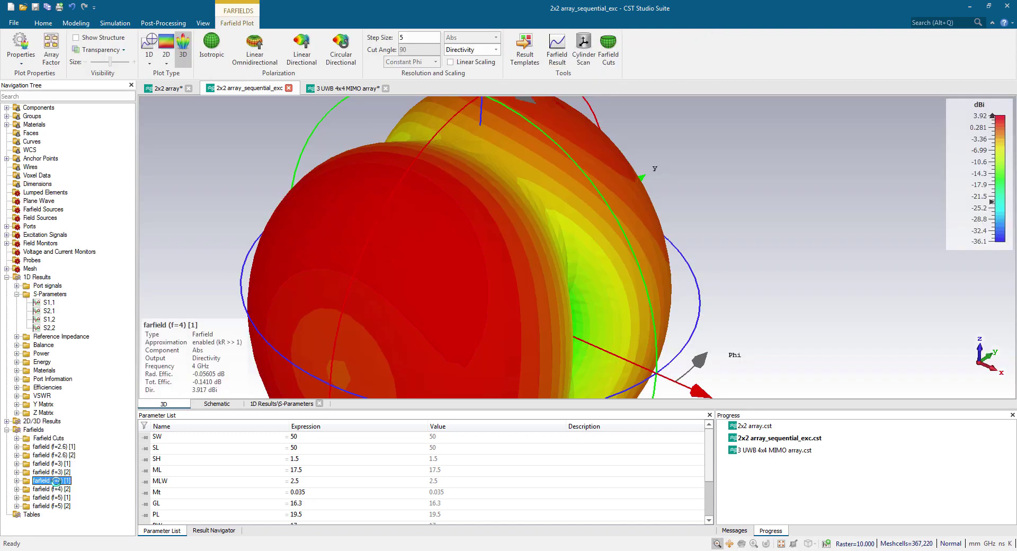
{"action": "scroll", "coordinate": [422, 268], "scroll_direction": "down", "scroll_amount": 5}
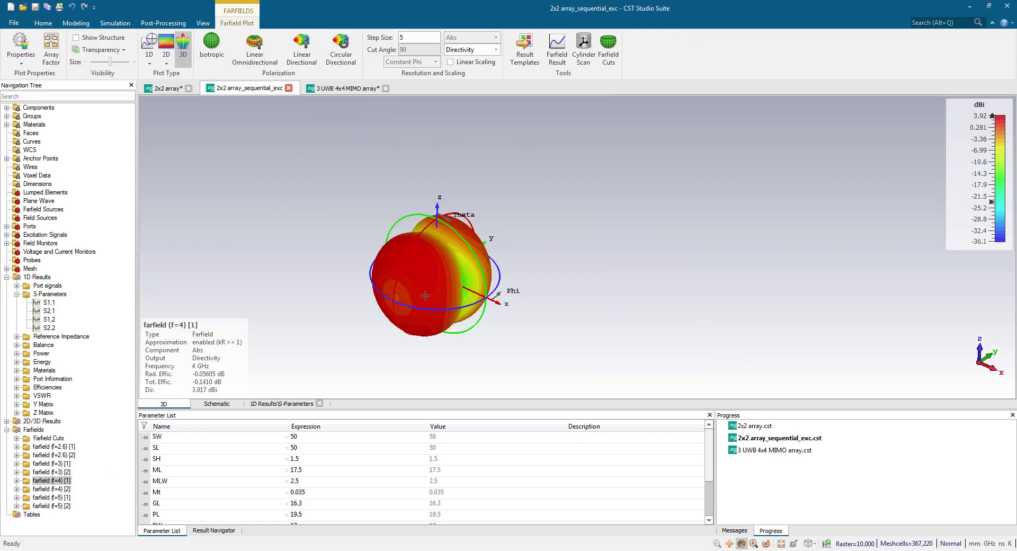
{"action": "left_click", "coordinate": [42, 109]}
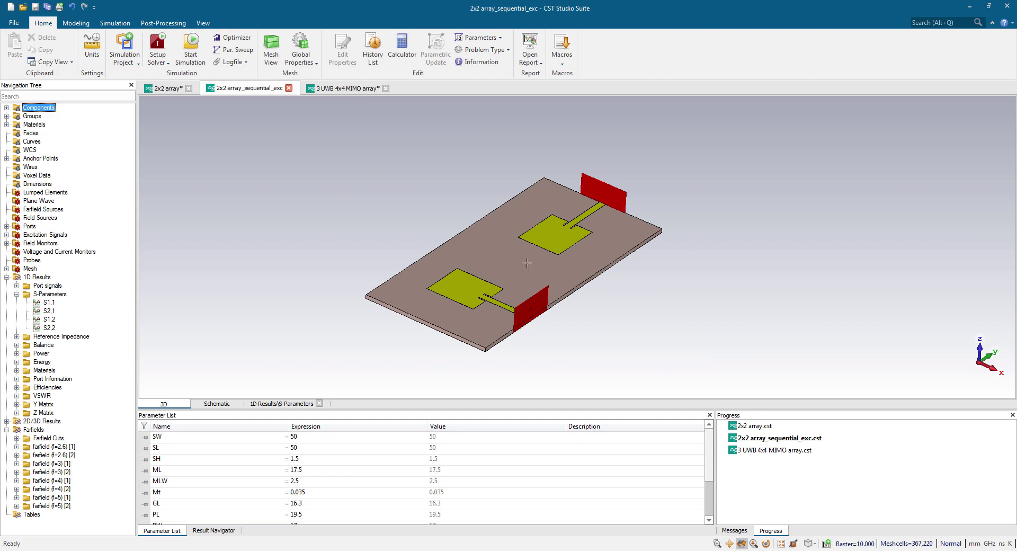
- Compare the separate 4 GHz farfields of ports 1 and 2 with the combined farfield in the 2x2 array project
{"action": "left_click", "coordinate": [62, 481]}
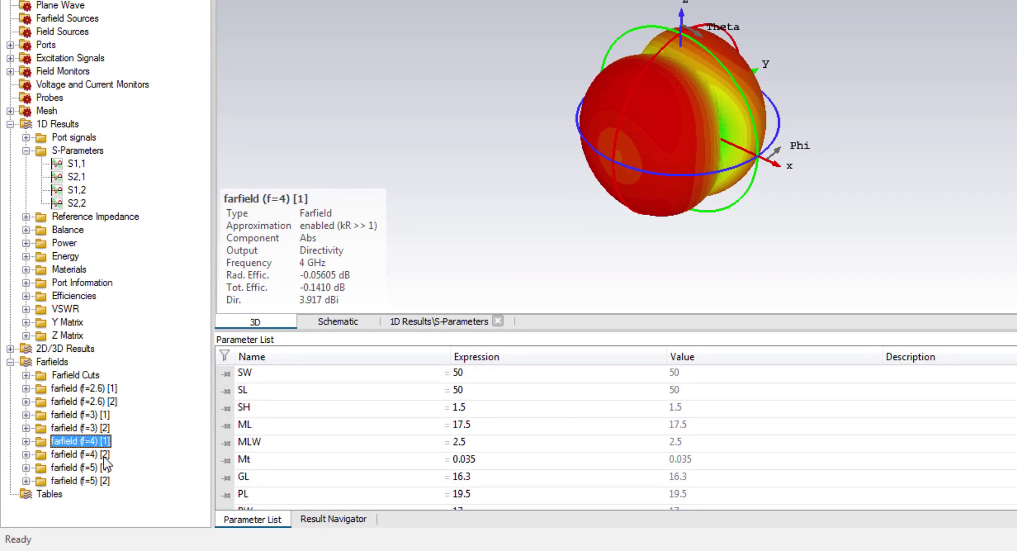
{"action": "left_click", "coordinate": [103, 455]}
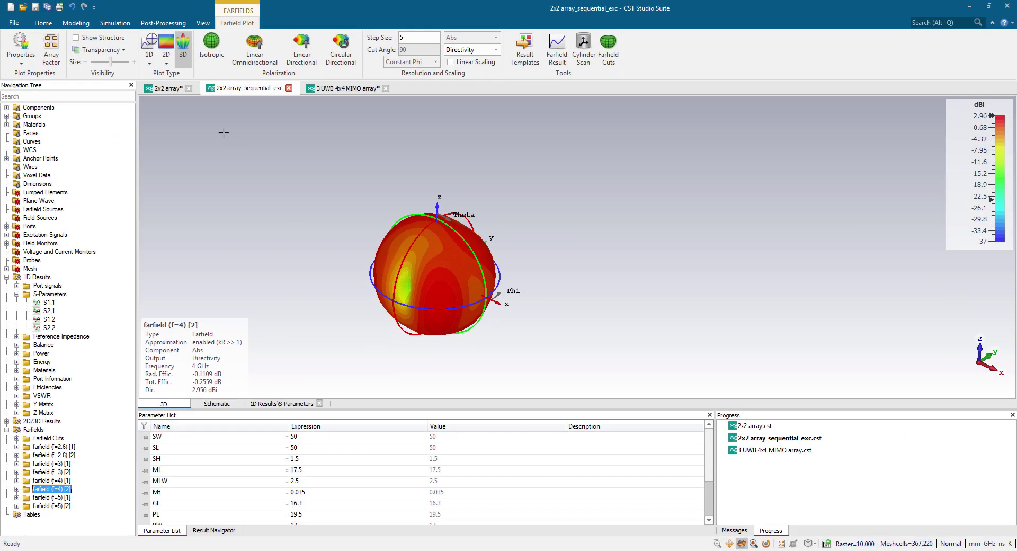
{"action": "left_click", "coordinate": [167, 88]}
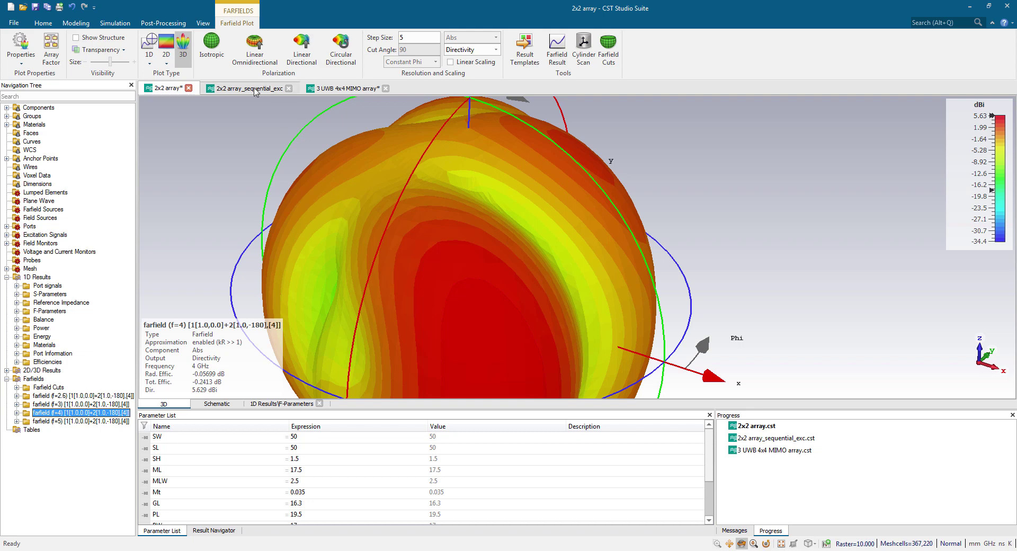
{"action": "left_click", "coordinate": [50, 108]}
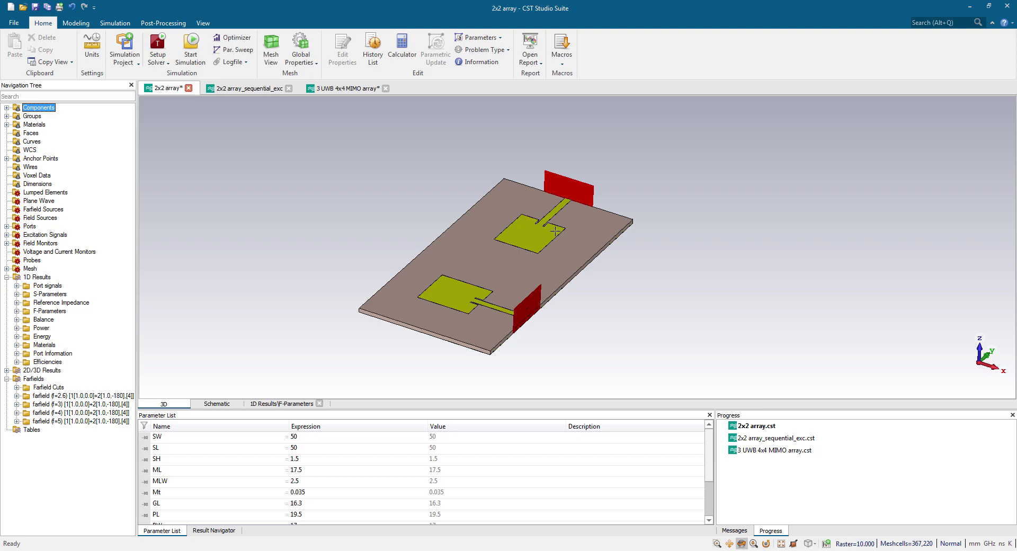
- Review the simultaneous excitation list for the four ports of the 3 UWB 4x4 MIMO array project and close the solver dialogs
{"action": "left_click", "coordinate": [343, 88]}
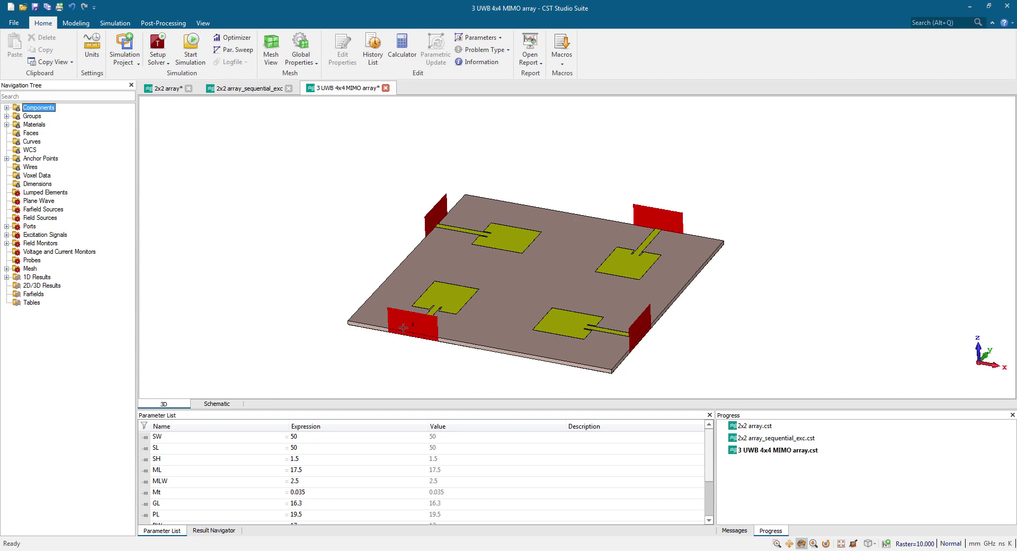
{"action": "left_click", "coordinate": [157, 48]}
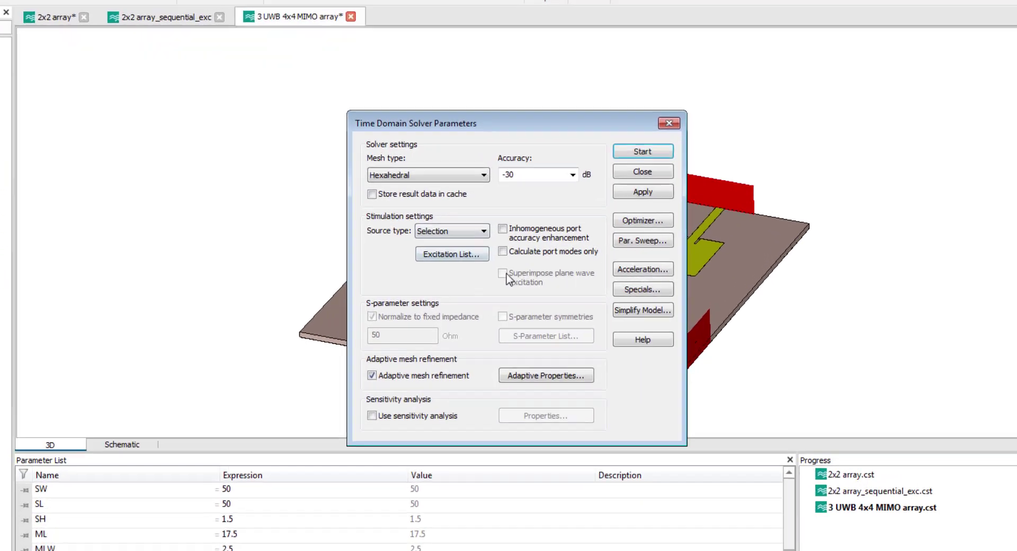
{"action": "left_click", "coordinate": [451, 253]}
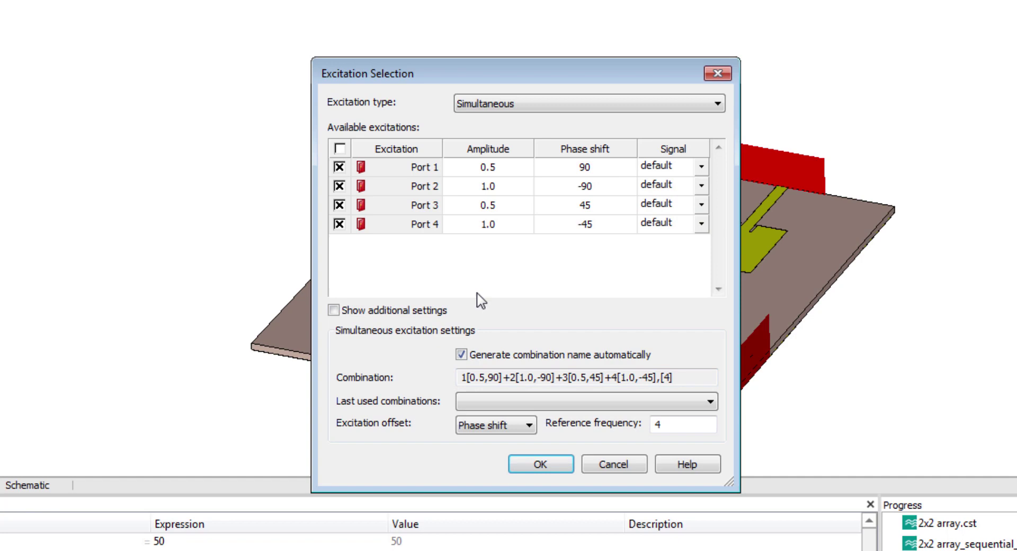
{"action": "left_click", "coordinate": [724, 70]}
{"action": "left_click", "coordinate": [729, 80]}
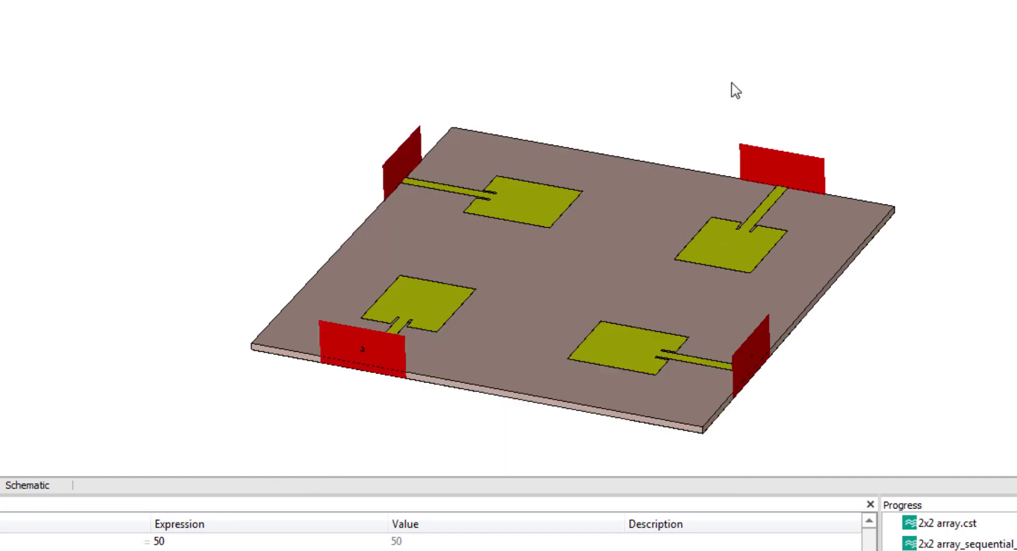